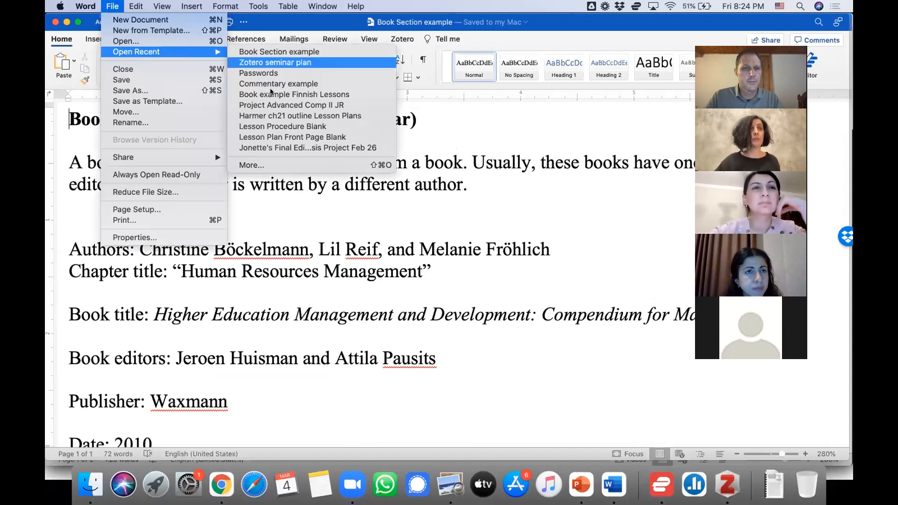
Open the recent document "Book example Finnish Lessons" for reference, and add a new Book item to the Academic Integrity collection in Zotero
{"action": "left_click", "coordinate": [271, 95]}
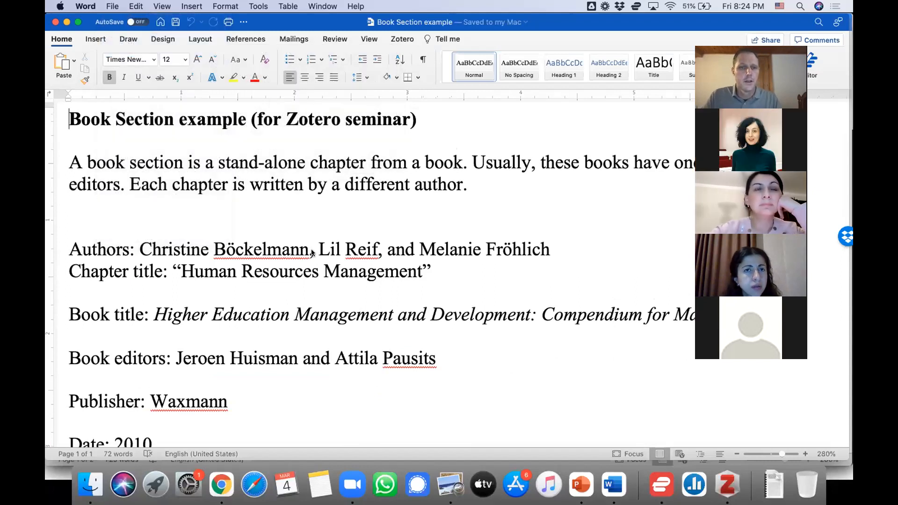
{"action": "scroll", "coordinate": [312, 249], "scroll_direction": "down", "scroll_amount": 5}
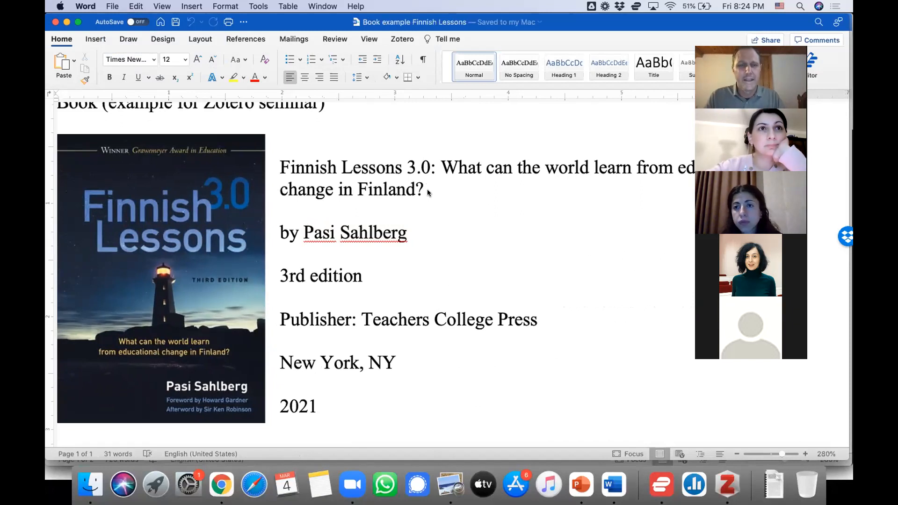
{"action": "key", "text": "super+Tab"}
{"action": "key", "text": "super+Tab"}
{"action": "key", "text": "super+Tab"}
{"action": "left_click", "coordinate": [204, 34]}
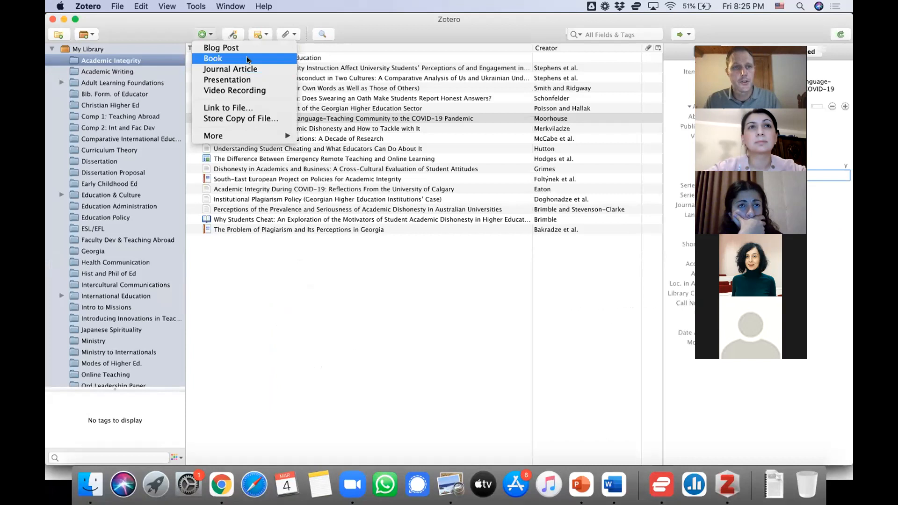
{"action": "left_click", "coordinate": [215, 60]}
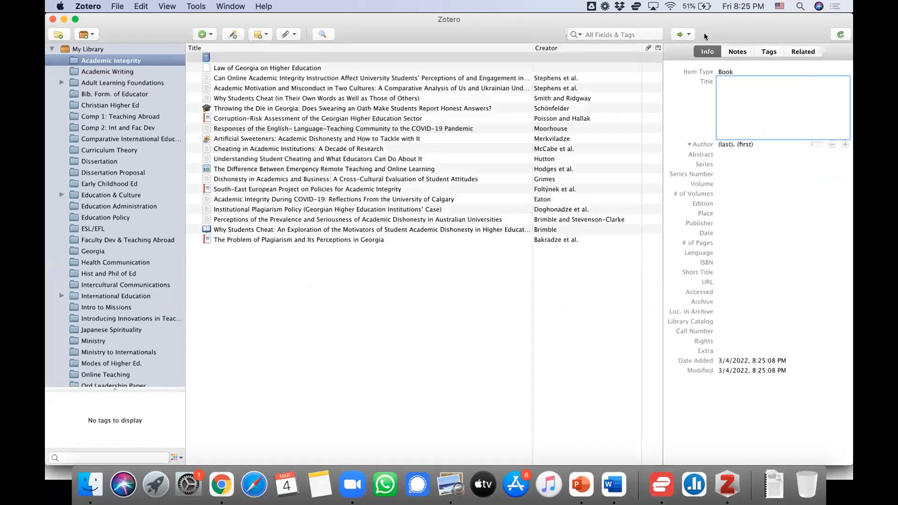
Copy the full book title from the Word document into the new Zotero item's Title: "Finnish Lessons 3.0: What can the world learn from educational change in Finland?"
{"action": "key", "text": "super+Tab"}
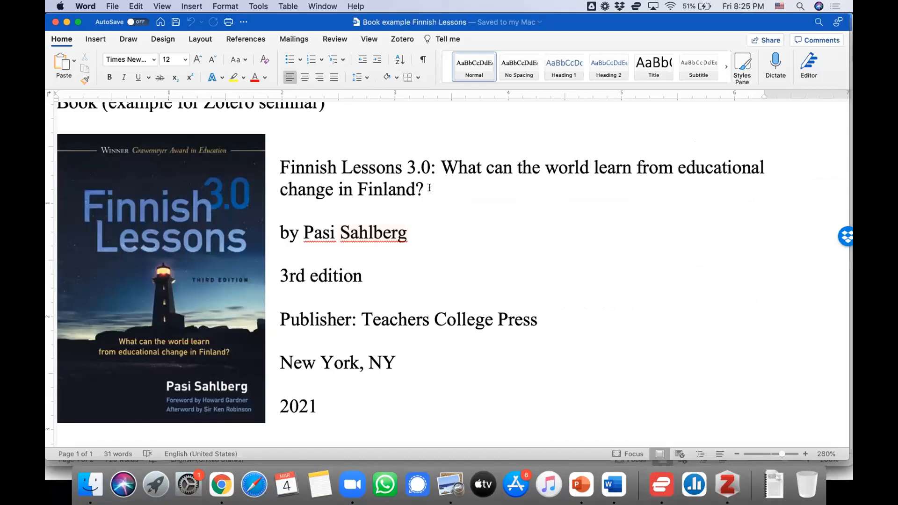
{"action": "left_click_drag", "start_coordinate": [429, 188], "coordinate": [299, 173]}
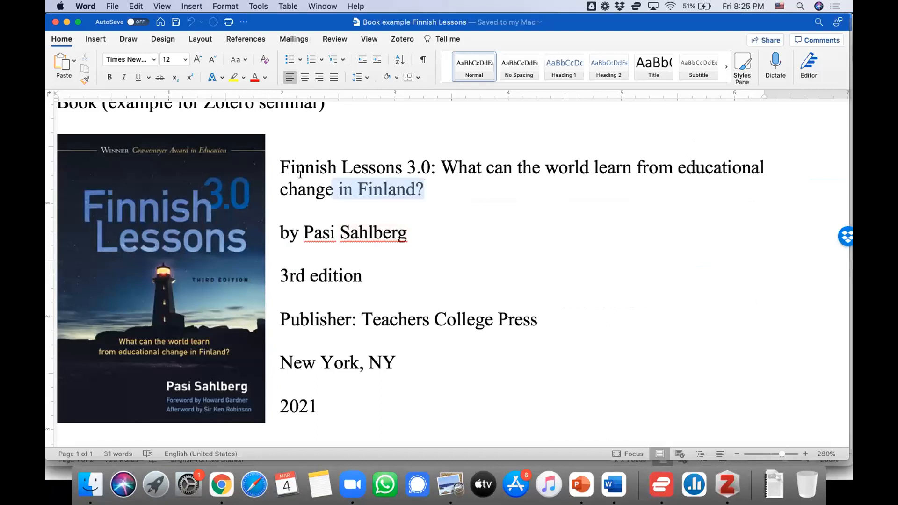
{"action": "key", "text": "super+c"}
{"action": "key", "text": "super+Tab"}
{"action": "key", "text": "super+v"}
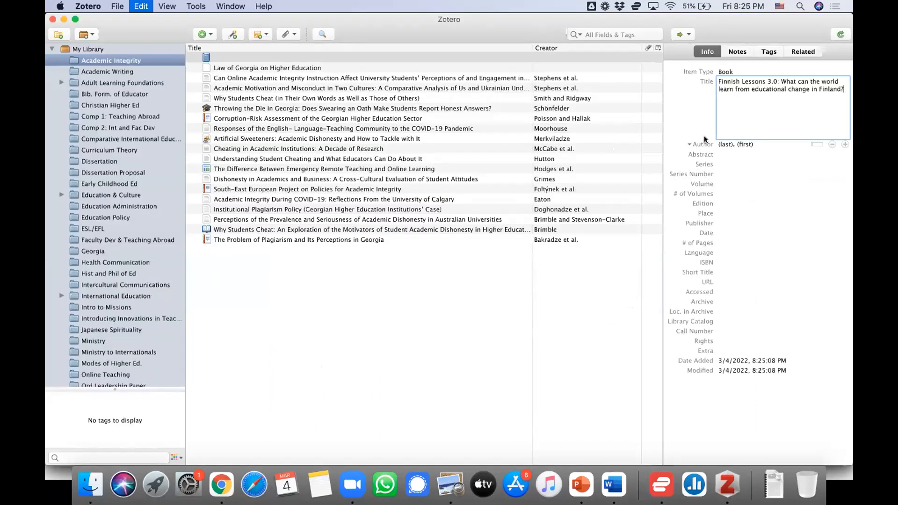
{"action": "key", "text": "Return"}
Fill in the Zotero item's author with last name Sahlberg, copied from the Word document, and first name Pasi
{"action": "key", "text": "super+Tab"}
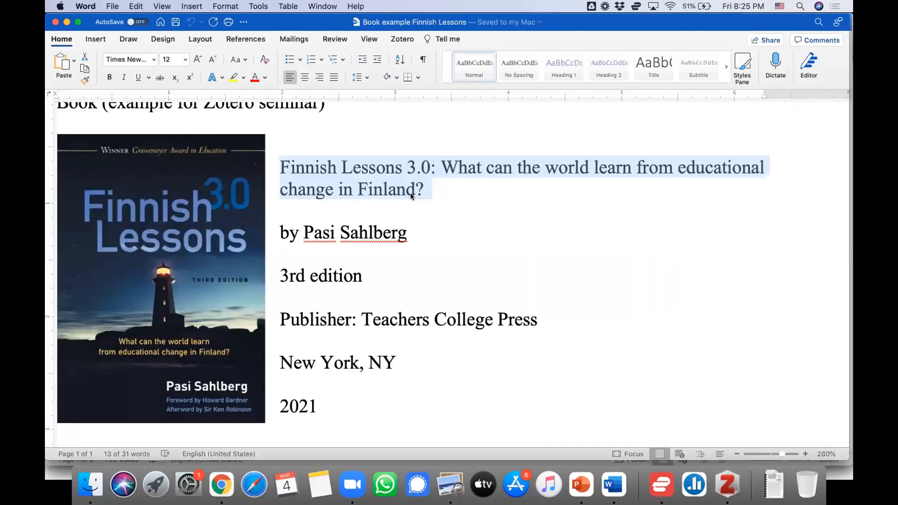
{"action": "double_click", "coordinate": [359, 233]}
{"action": "key", "text": "super+c"}
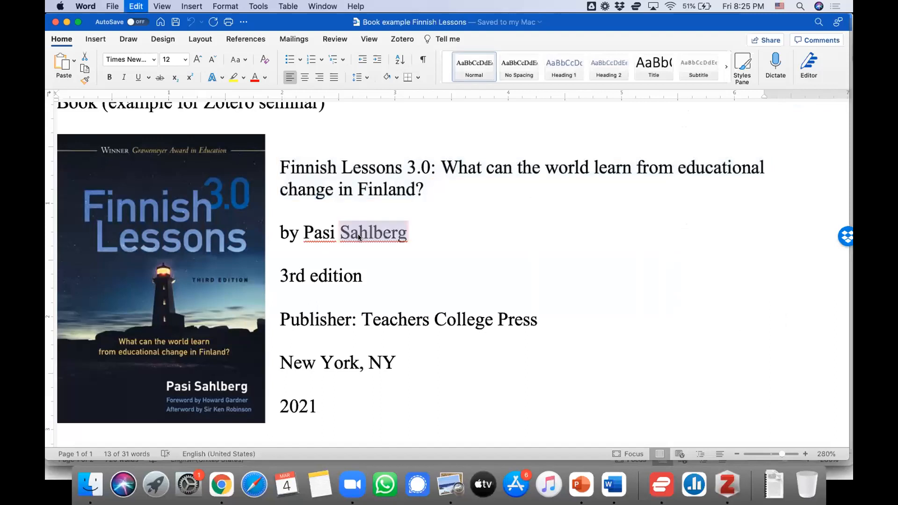
{"action": "key", "text": "super+Tab"}
{"action": "key", "text": "super+v"}
{"action": "key", "text": "Tab"}
{"action": "type", "text": "Pasi"}
{"action": "key", "text": "Tab"}
{"action": "key", "text": "Tab"}
{"action": "key", "text": "Tab"}
Check the edition in the Word document and set the Zotero item's Edition to 3rd
{"action": "key", "text": "super+Tab"}
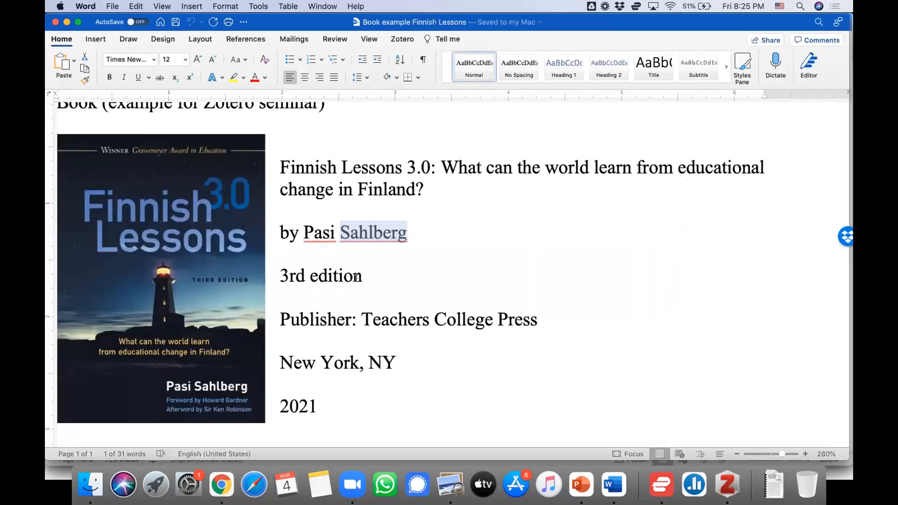
{"action": "double_click", "coordinate": [356, 278]}
{"action": "key", "text": "super+Tab"}
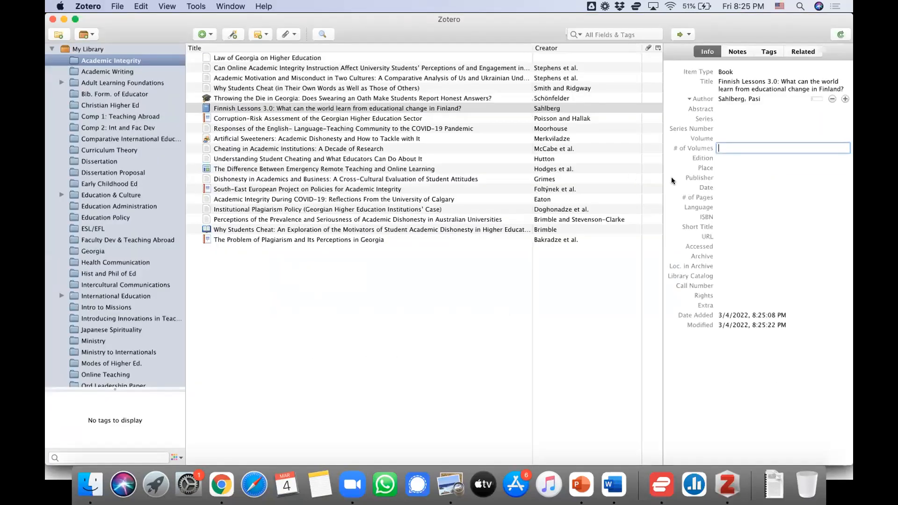
{"action": "key", "text": "Tab"}
{"action": "type", "text": "3rd"}
{"action": "key", "text": "Tab"}
Copy "New York, NY" from the Word document into the Zotero item's Place
{"action": "key", "text": "super+Tab"}
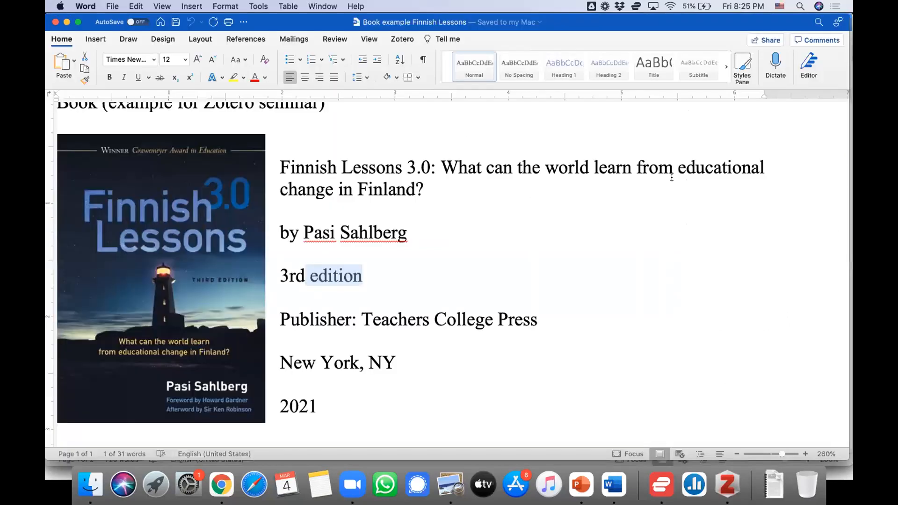
{"action": "left_click_drag", "start_coordinate": [414, 358], "coordinate": [293, 357]}
{"action": "key", "text": "super+c"}
{"action": "key", "text": "super+Tab"}
{"action": "key", "text": "super+v"}
{"action": "key", "text": "Tab"}
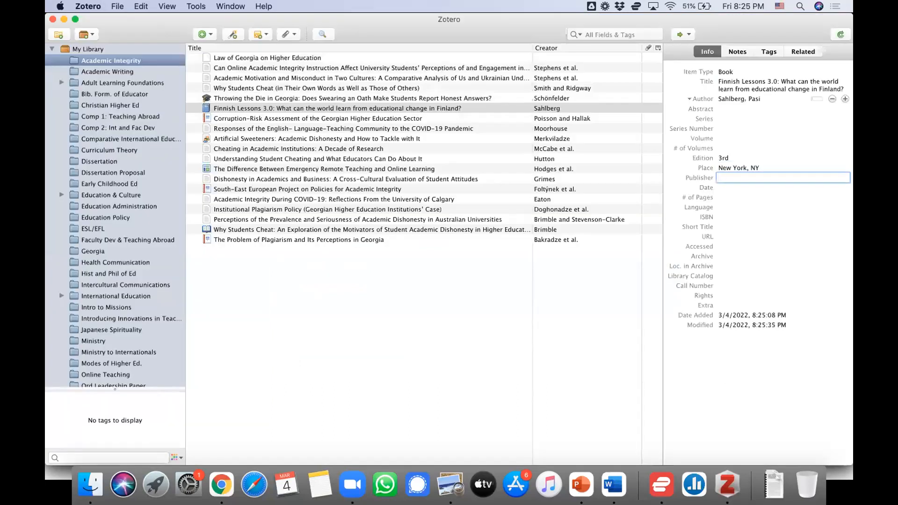
Copy "Teachers College Press" from the Word document into the Zotero item's Publisher, and set the Date to 2021
{"action": "key", "text": "super+Tab"}
{"action": "left_click_drag", "start_coordinate": [537, 319], "coordinate": [362, 320]}
{"action": "key", "text": "super+c"}
{"action": "key", "text": "super+Tab"}
{"action": "key", "text": "super+v"}
{"action": "key", "text": "Tab"}
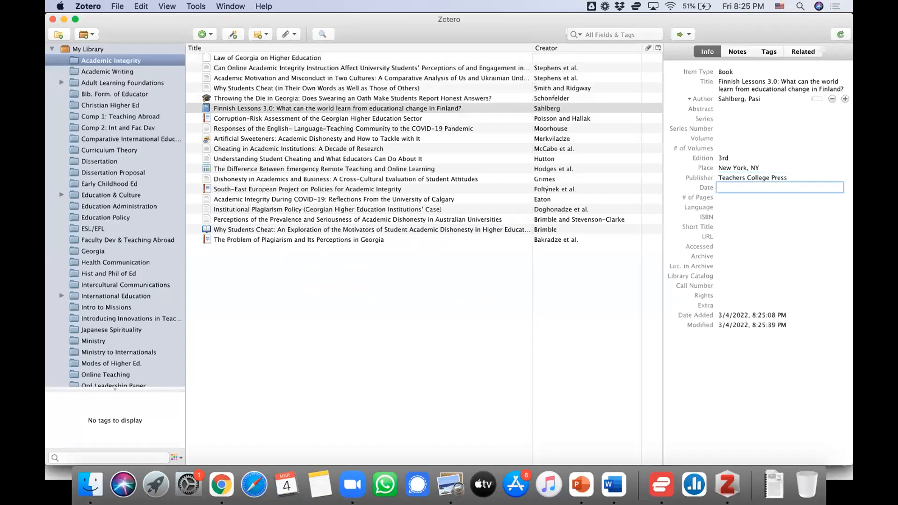
{"action": "key", "text": "Tab"}
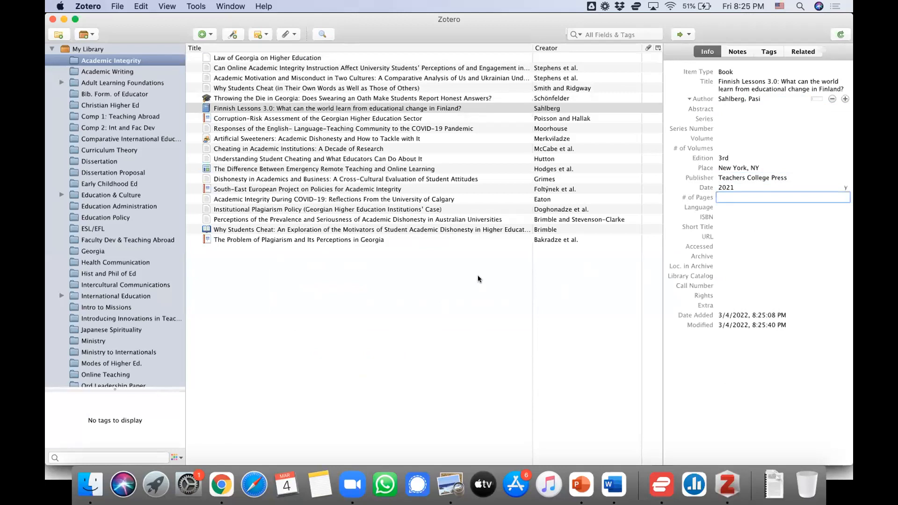
Switch to Document1 in Word, introduce its opening sentence with "According to Sahlberg," and enclose the original sentence in quotation marks
{"action": "key", "text": "super+Tab"}
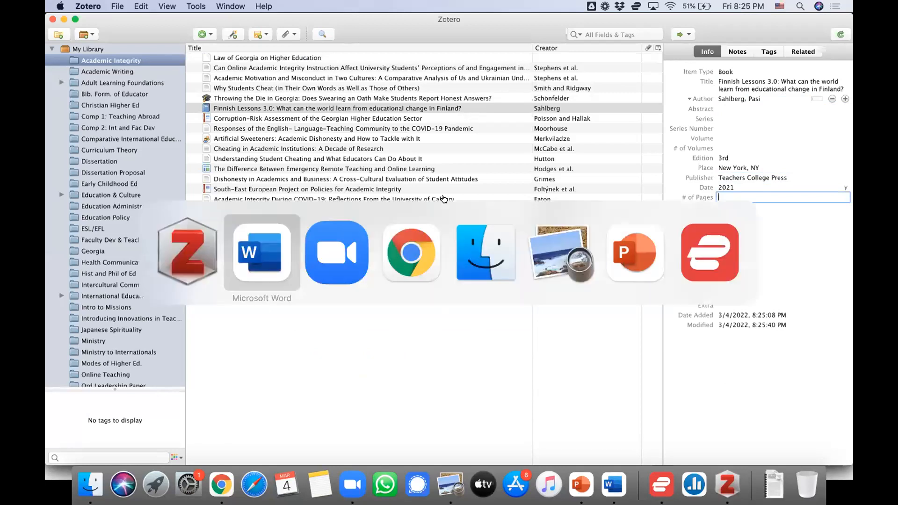
{"action": "key", "text": "super+grave"}
{"action": "key", "text": "super+grave"}
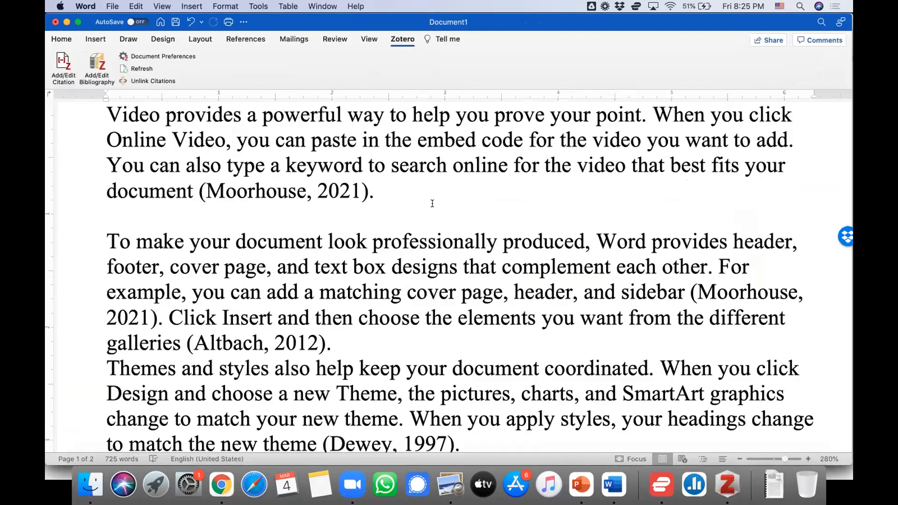
{"action": "scroll", "coordinate": [346, 225], "scroll_direction": "up", "scroll_amount": 5}
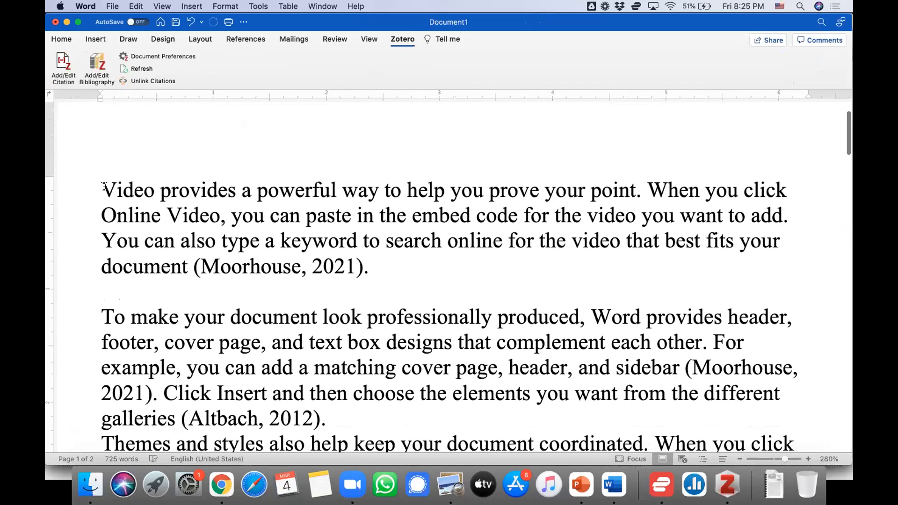
{"action": "type", "text": "According "}
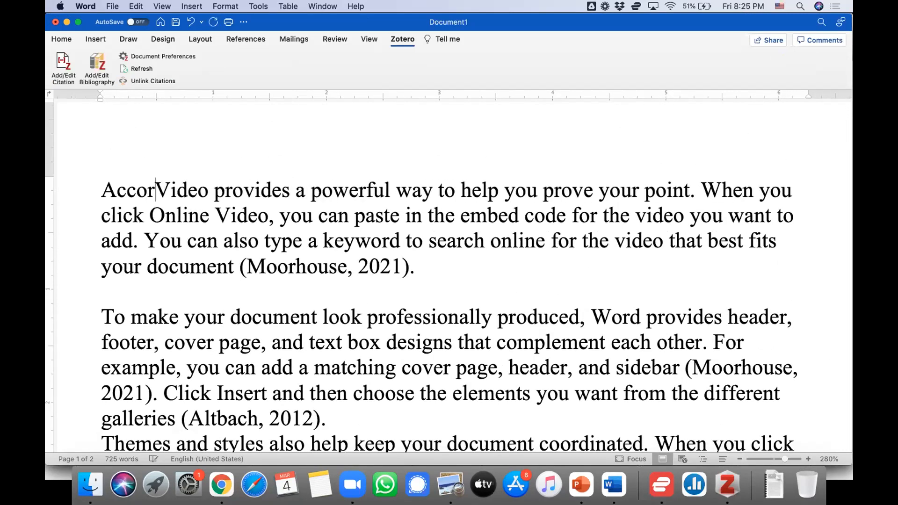
{"action": "type", "text": "to Sahlber"}
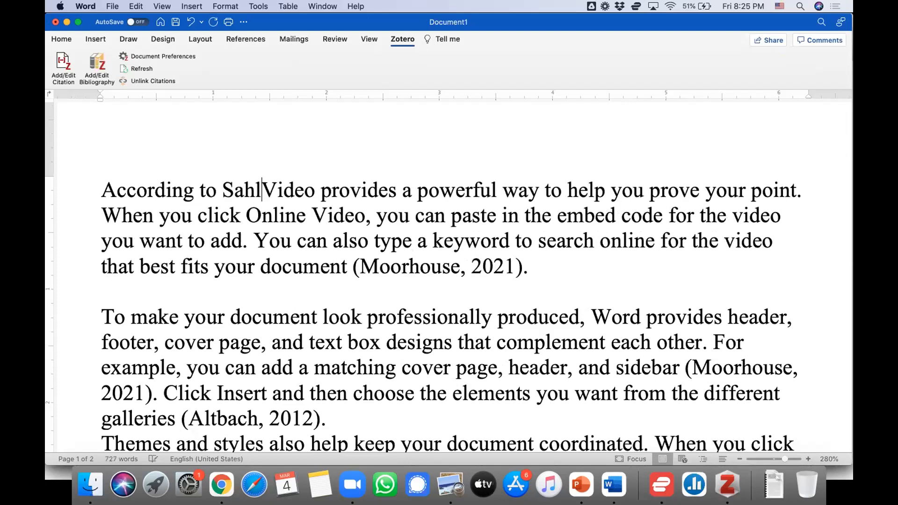
{"action": "key", "text": "BackSpace"}
{"action": "key", "text": "BackSpace"}
{"action": "key", "text": "BackSpace"}
{"action": "type", "text": "bner"}
{"action": "key", "text": "BackSpace"}
{"action": "key", "text": "BackSpace"}
{"action": "key", "text": "BackSpace"}
{"action": "type", "text": "erg, "}
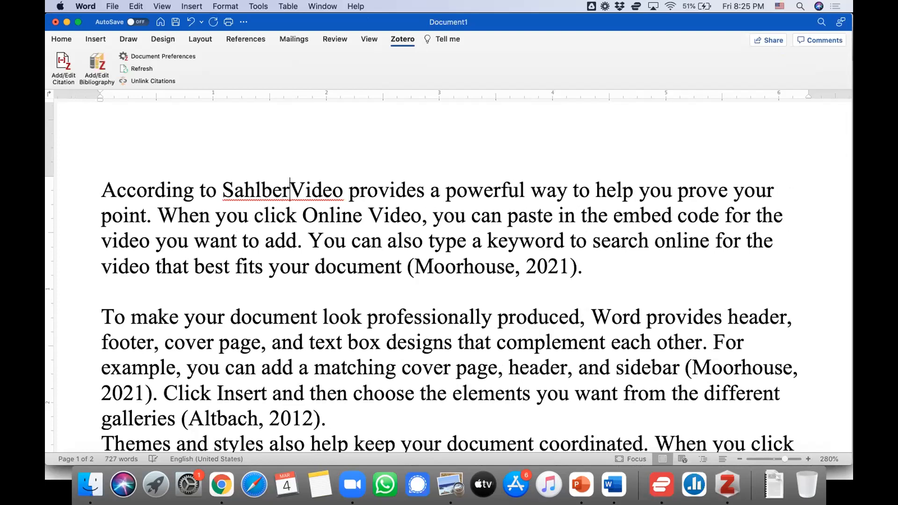
{"action": "type", "text": "\""}
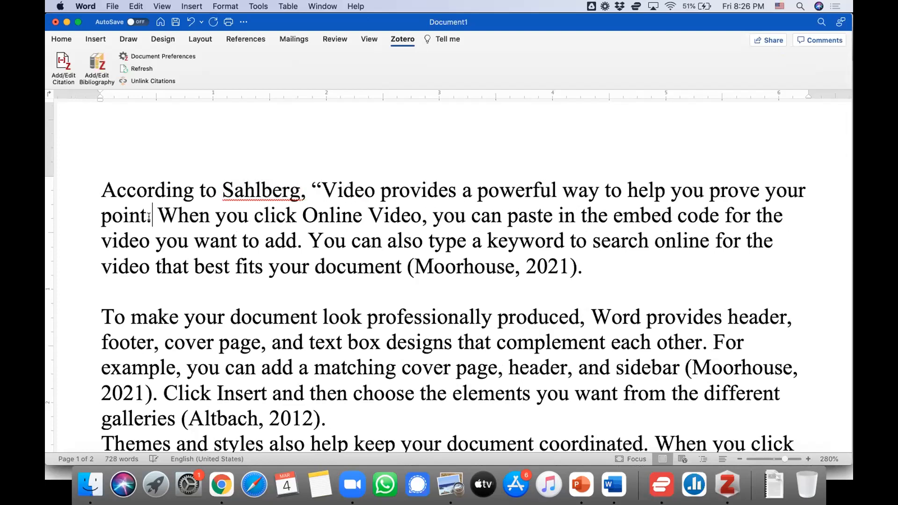
{"action": "type", "text": "\""}
Insert a Zotero citation of the 2021 book Finnish Lessons 3.0 directly after "Sahlberg" in the opening sentence
{"action": "double_click", "coordinate": [271, 190]}
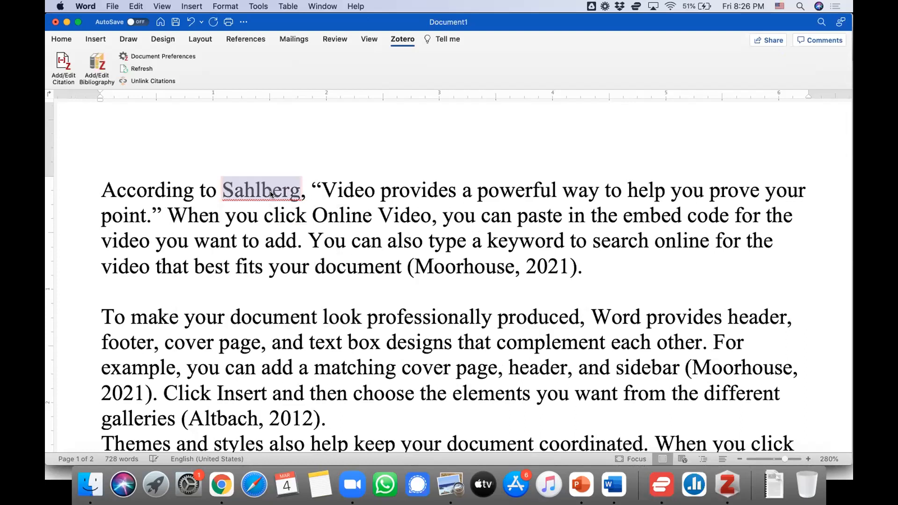
{"action": "left_click", "coordinate": [306, 188]}
{"action": "left_click", "coordinate": [296, 189]}
{"action": "left_click", "coordinate": [58, 62]}
{"action": "type", "text": "sahl"}
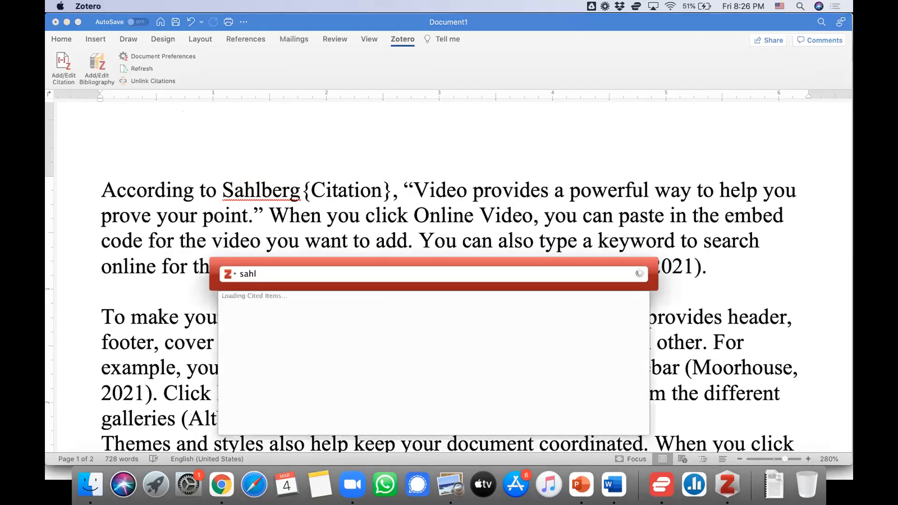
{"action": "left_click", "coordinate": [248, 329]}
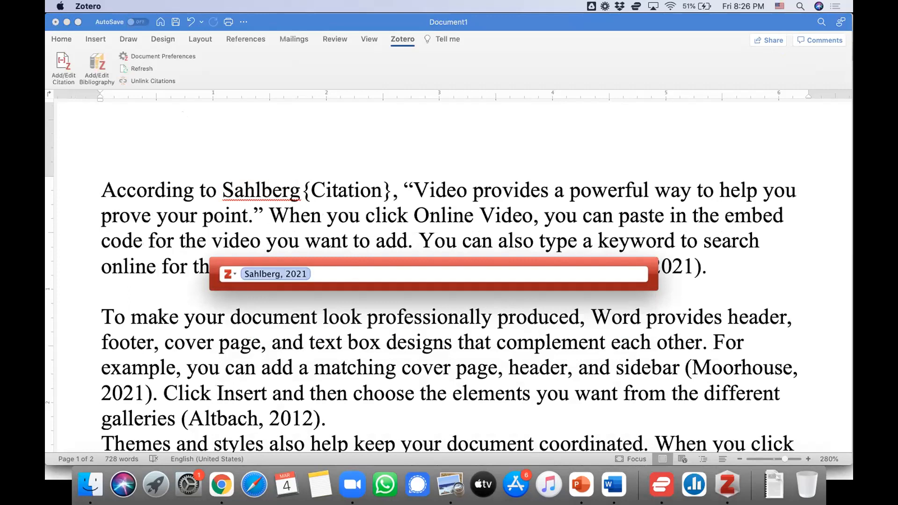
{"action": "key", "text": "Return"}
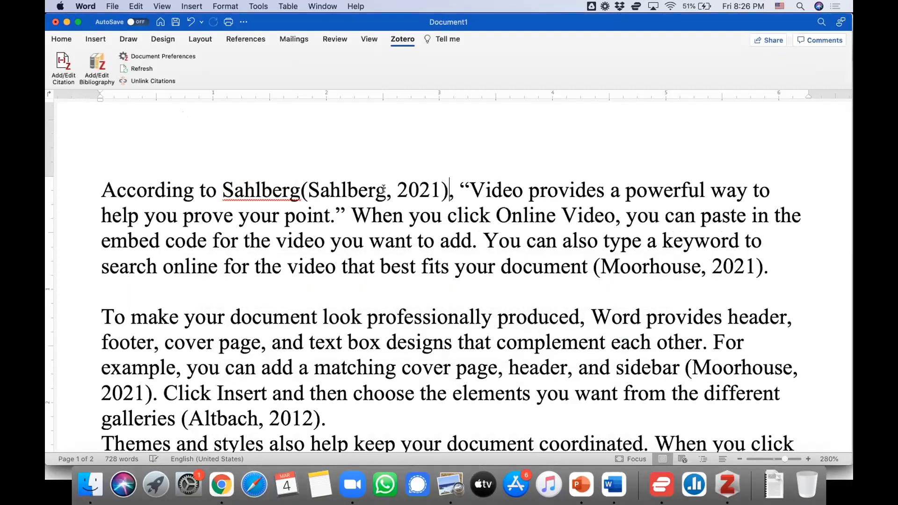
Add a space after "Sahlberg" in the opening sentence and delete the citation that follows it
{"action": "left_click", "coordinate": [300, 189]}
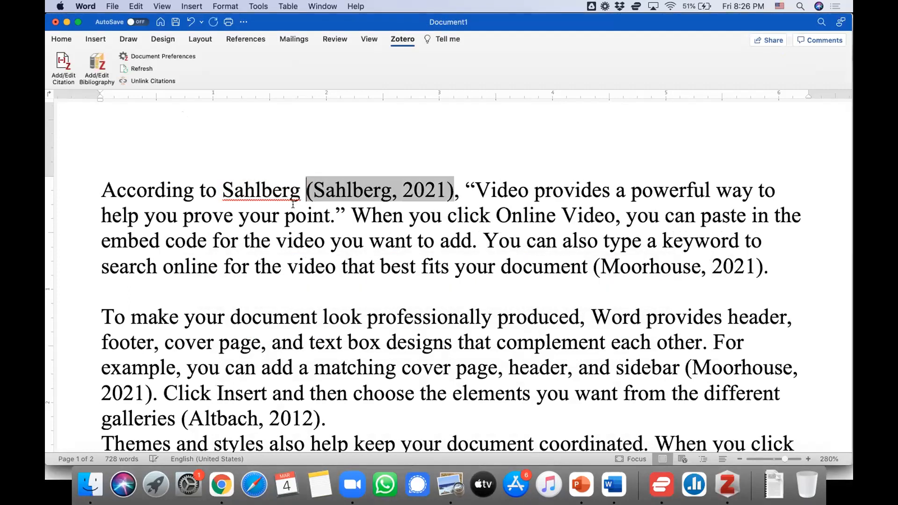
{"action": "left_click", "coordinate": [255, 192]}
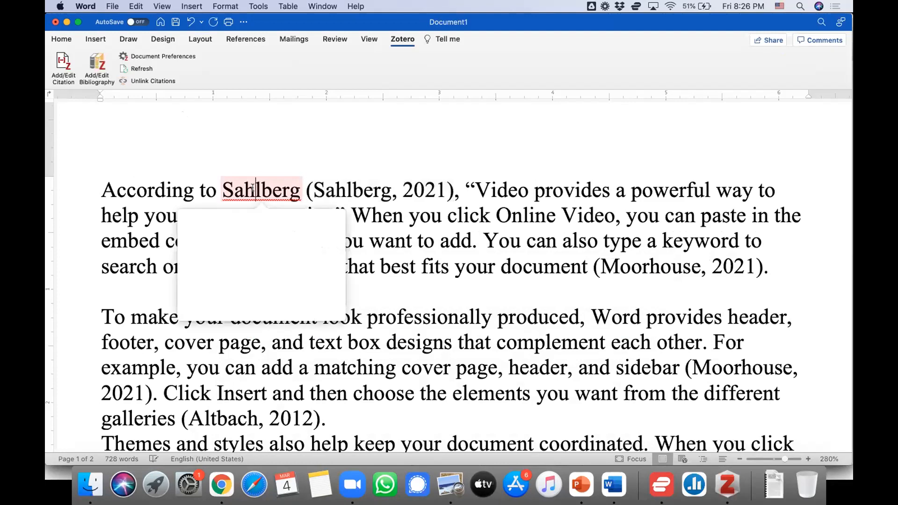
{"action": "left_click", "coordinate": [453, 187]}
{"action": "key", "text": "BackSpace"}
{"action": "key", "text": "BackSpace"}
{"action": "key", "text": "BackSpace"}
{"action": "key", "text": "BackSpace"}
{"action": "key", "text": "BackSpace"}
{"action": "key", "text": "BackSpace"}
{"action": "key", "text": "BackSpace"}
{"action": "key", "text": "BackSpace"}
{"action": "key", "text": "BackSpace"}
{"action": "key", "text": "BackSpace"}
{"action": "key", "text": "BackSpace"}
{"action": "key", "text": "BackSpace"}
{"action": "key", "text": "BackSpace"}
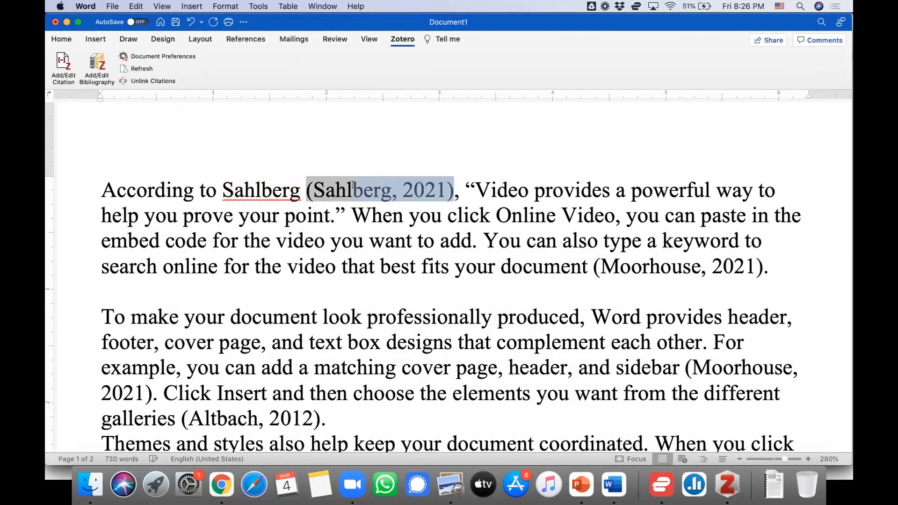
{"action": "key", "text": "BackSpace"}
{"action": "key", "text": "BackSpace"}
{"action": "key", "text": "BackSpace"}
{"action": "key", "text": "BackSpace"}
{"action": "key", "text": "BackSpace"}
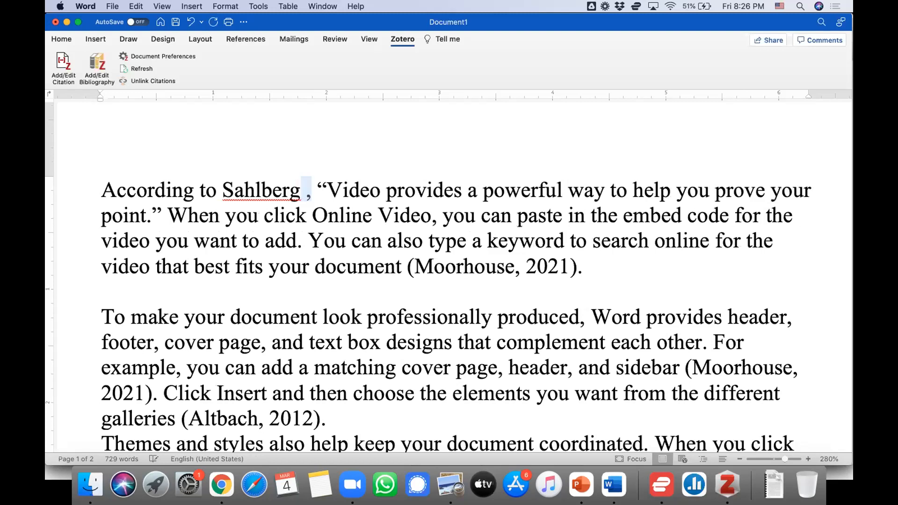
Add a Zotero citation of the 2021 book Finnish Lessons 3.0 between "Sahlberg" and its comma, searching the library for "sahlb"
{"action": "type", "text": ","}
{"action": "key", "text": "Left"}
{"action": "left_click", "coordinate": [64, 65]}
{"action": "type", "text": "sahlb"}
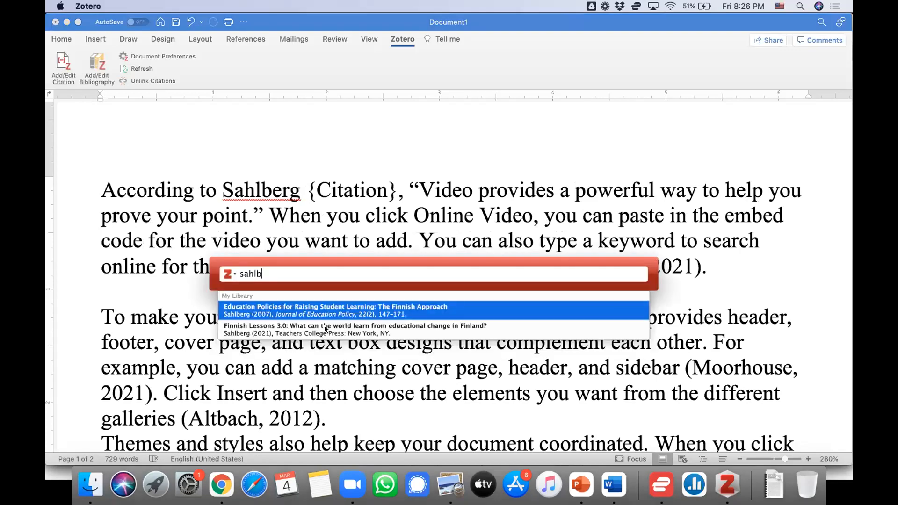
{"action": "left_click", "coordinate": [285, 330]}
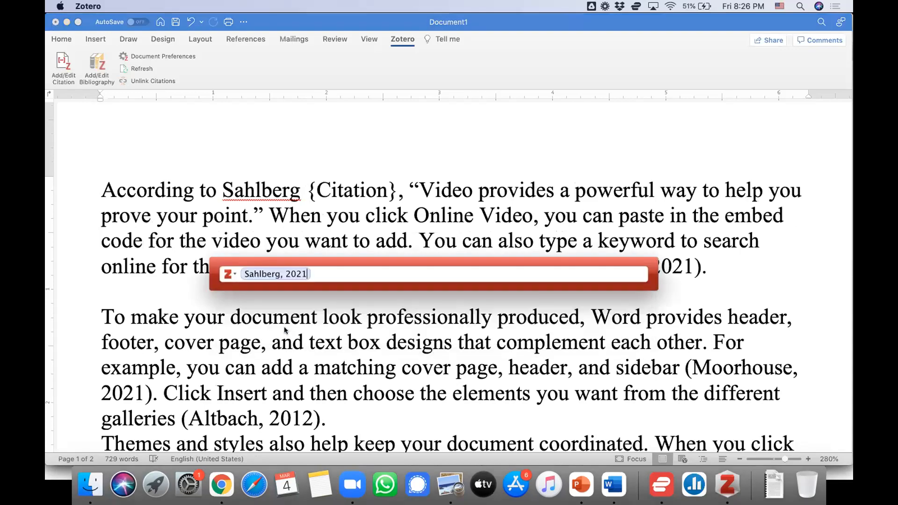
Set the pending Sahlberg 2021 citation to page 21, suppress its author, and insert it in the opening sentence
{"action": "left_click", "coordinate": [270, 273]}
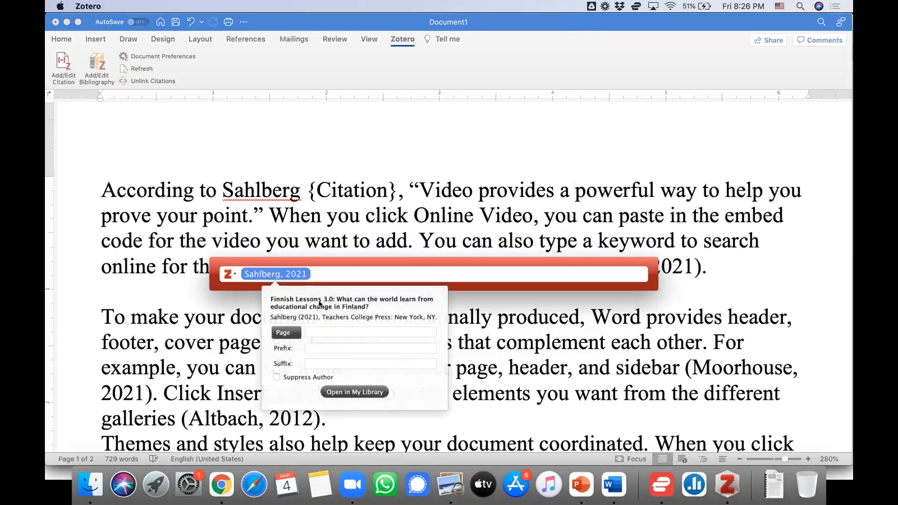
{"action": "left_click", "coordinate": [316, 329]}
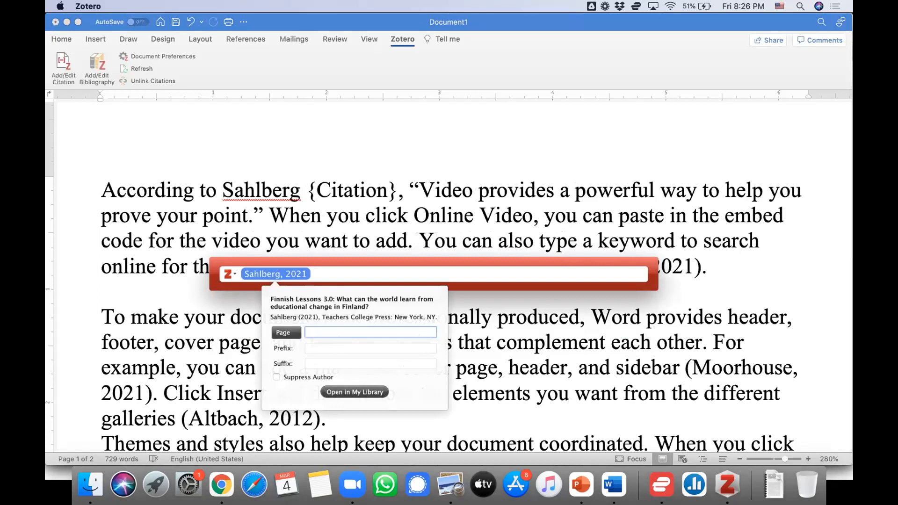
{"action": "type", "text": "21"}
{"action": "left_click", "coordinate": [276, 377]}
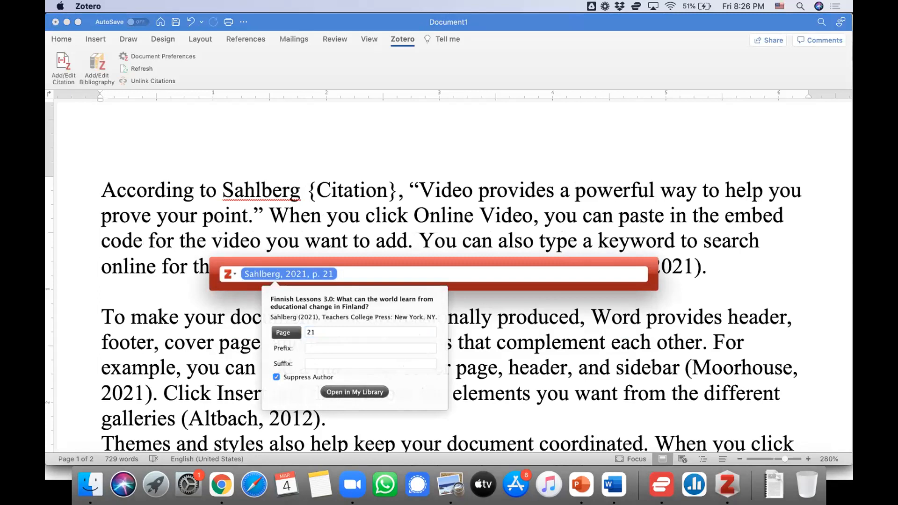
{"action": "left_click", "coordinate": [354, 270]}
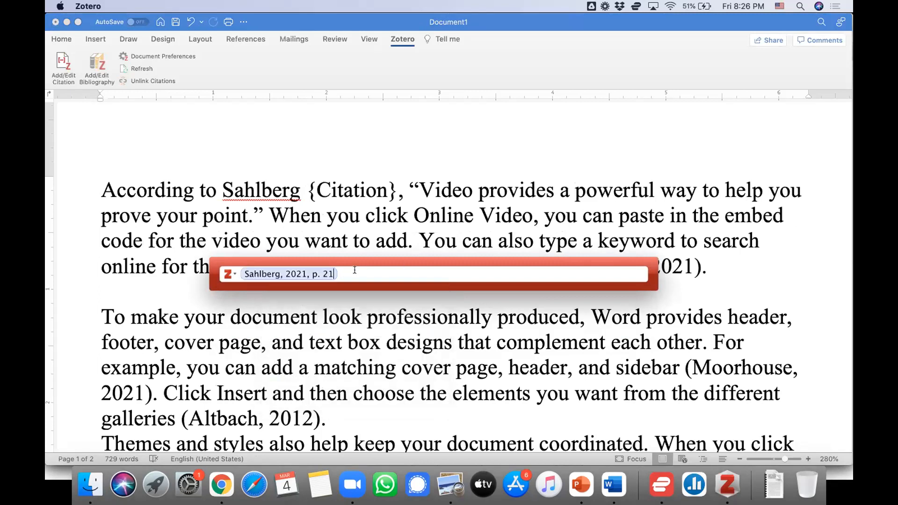
{"action": "key", "text": "Return"}
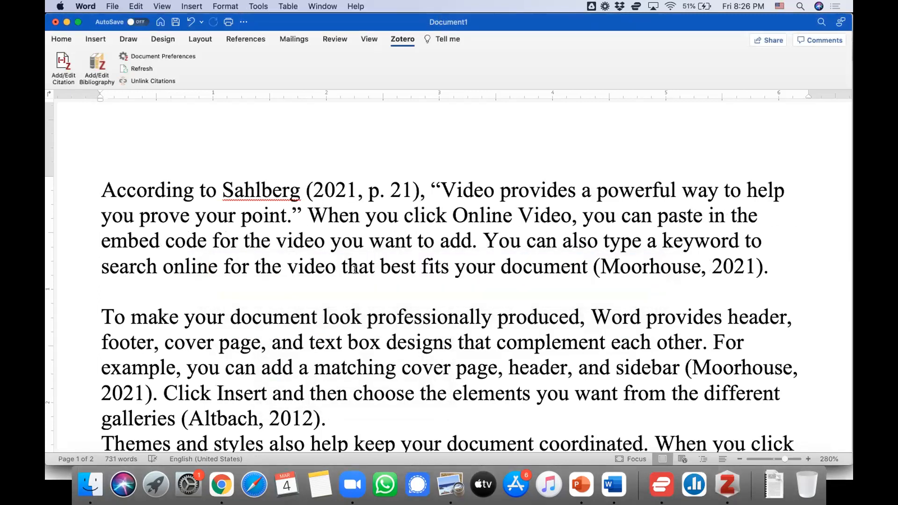
{"action": "left_click", "coordinate": [310, 185]}
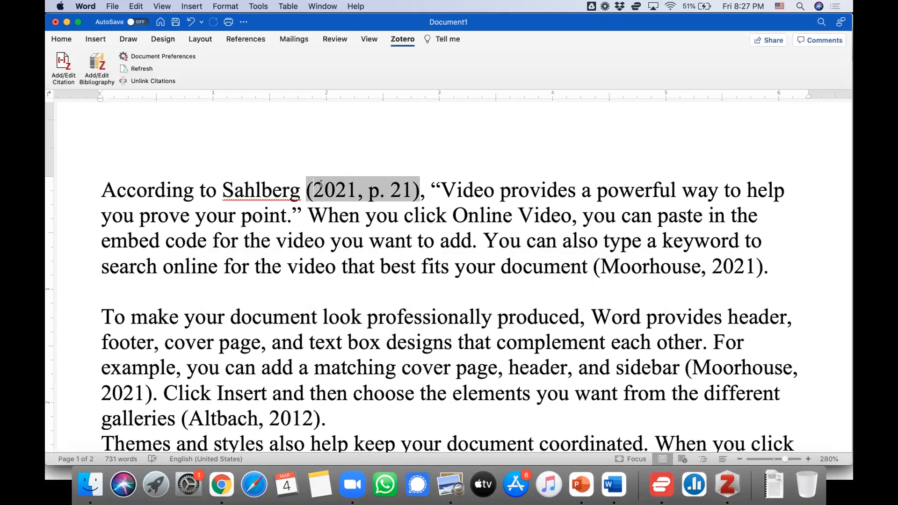
{"action": "double_click", "coordinate": [268, 193]}
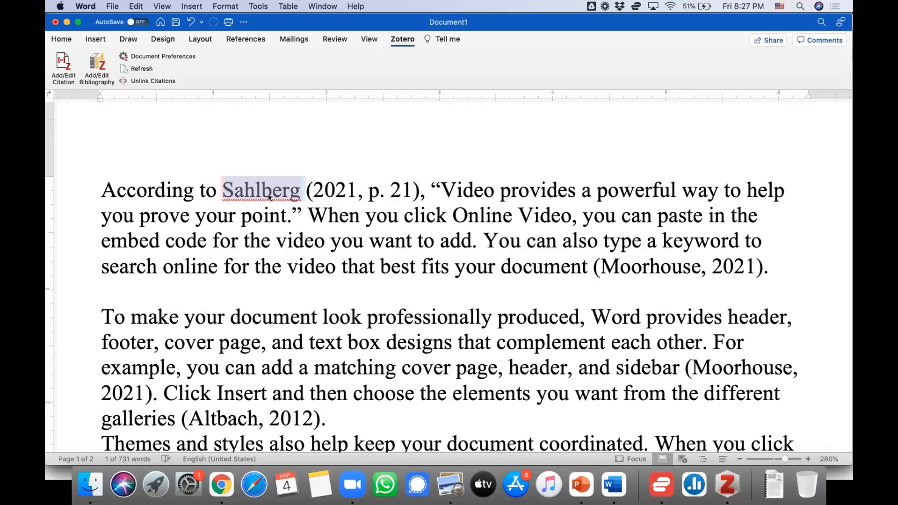
{"action": "left_click", "coordinate": [438, 243]}
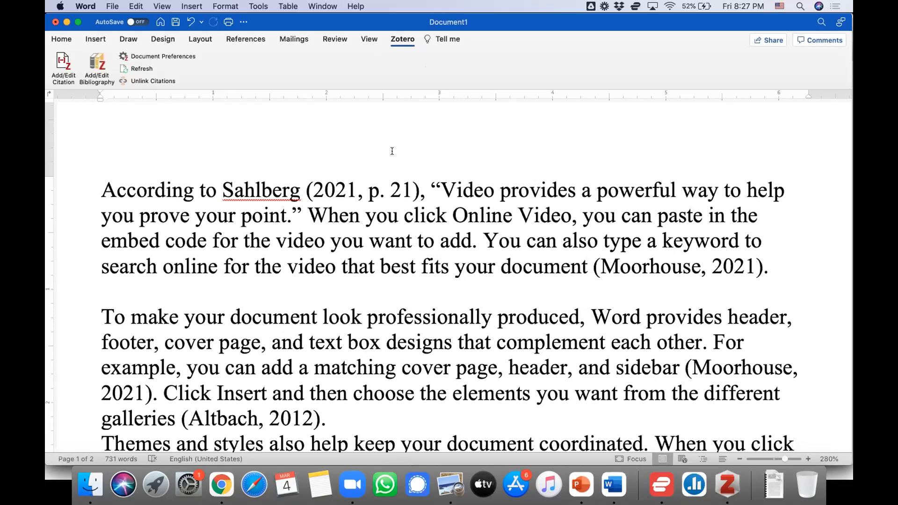
Insert a blank line between the paragraph ending with the Altbach citation and the "Themes and styles" paragraph
{"action": "scroll", "coordinate": [357, 339], "scroll_direction": "down", "scroll_amount": 3}
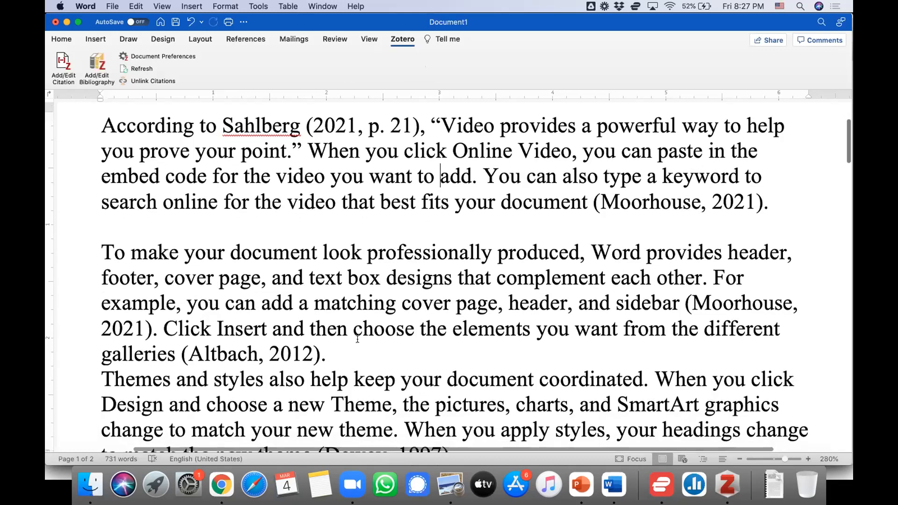
{"action": "scroll", "coordinate": [331, 340], "scroll_direction": "up", "scroll_amount": 2}
{"action": "left_click", "coordinate": [360, 391]}
{"action": "key", "text": "Return"}
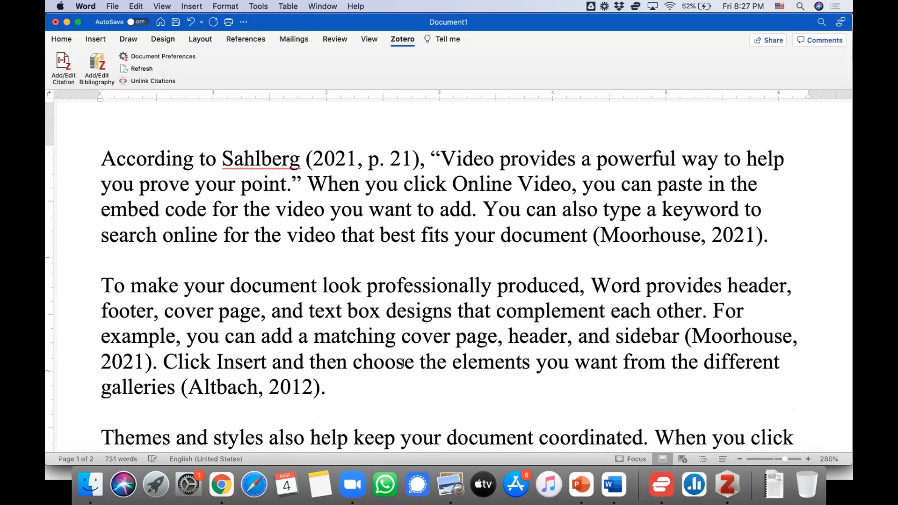
Start a new line below the document's last paragraph and insert the Zotero bibliography there
{"action": "scroll", "coordinate": [381, 365], "scroll_direction": "down", "scroll_amount": 10}
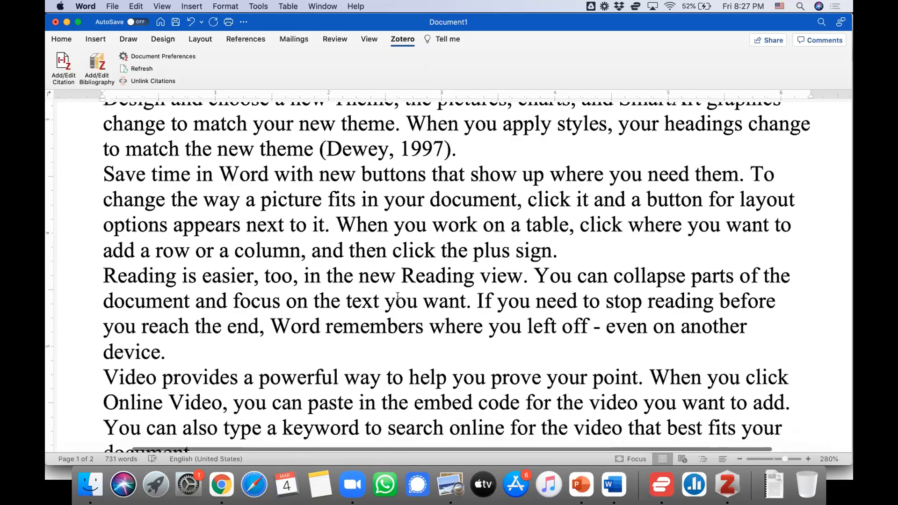
{"action": "scroll", "coordinate": [397, 295], "scroll_direction": "down", "scroll_amount": 15}
{"action": "scroll", "coordinate": [398, 296], "scroll_direction": "down", "scroll_amount": 10}
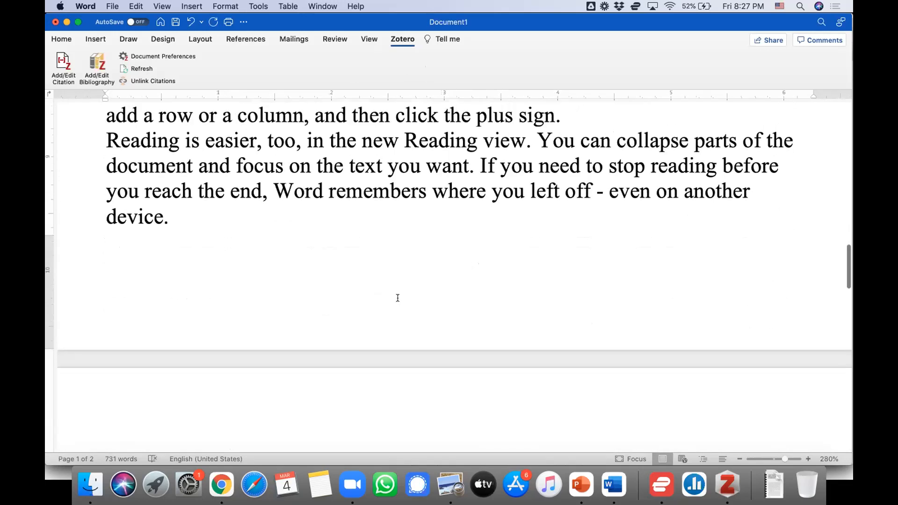
{"action": "scroll", "coordinate": [397, 297], "scroll_direction": "up", "scroll_amount": 12}
{"action": "scroll", "coordinate": [398, 297], "scroll_direction": "down", "scroll_amount": 6}
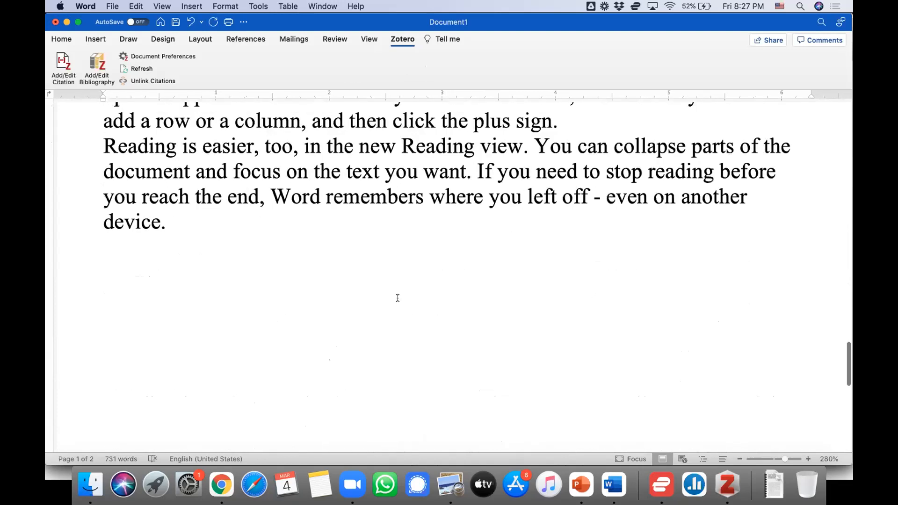
{"action": "left_click", "coordinate": [213, 268]}
{"action": "key", "text": "Return"}
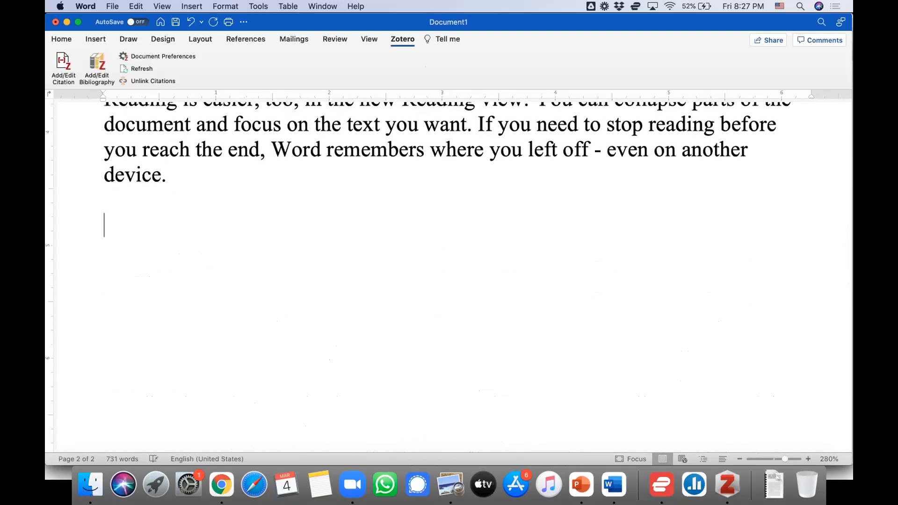
{"action": "scroll", "coordinate": [262, 278], "scroll_direction": "down", "scroll_amount": 2}
{"action": "scroll", "coordinate": [261, 277], "scroll_direction": "up", "scroll_amount": 1}
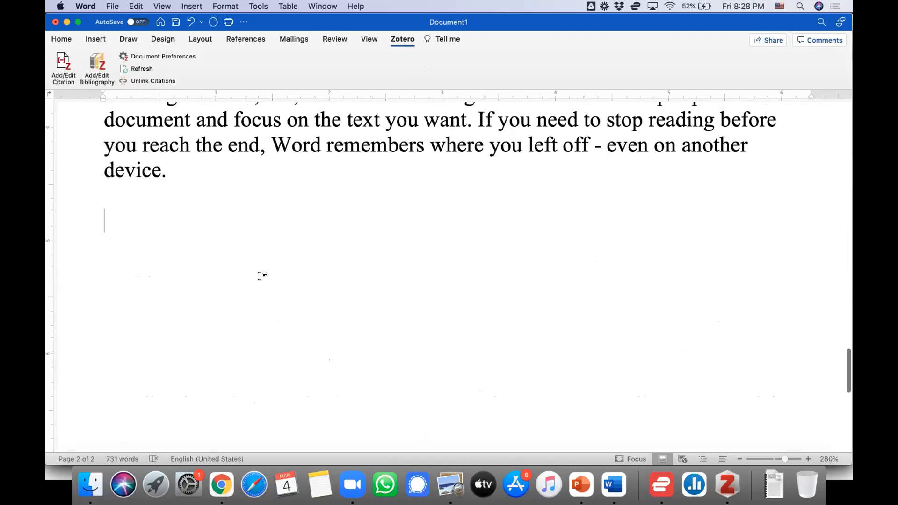
{"action": "left_click", "coordinate": [93, 67]}
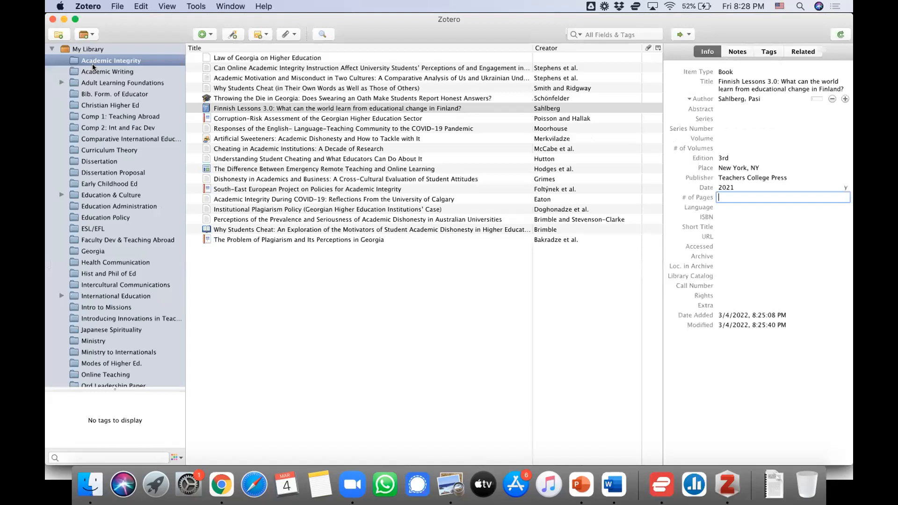
Review the bibliography entries at the end of the document, including their order and their position after the body text
{"action": "scroll", "coordinate": [446, 284], "scroll_direction": "up", "scroll_amount": 5}
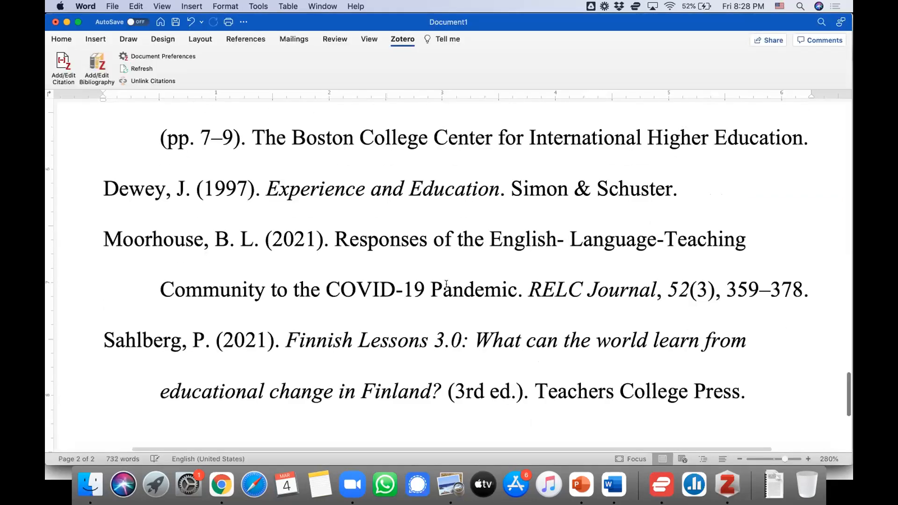
{"action": "scroll", "coordinate": [444, 283], "scroll_direction": "up", "scroll_amount": 3}
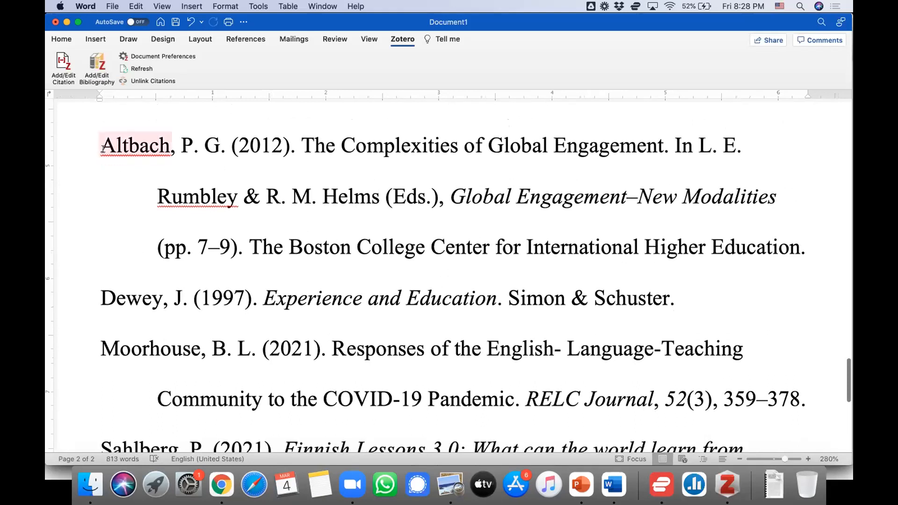
{"action": "scroll", "coordinate": [139, 313], "scroll_direction": "down", "scroll_amount": 10}
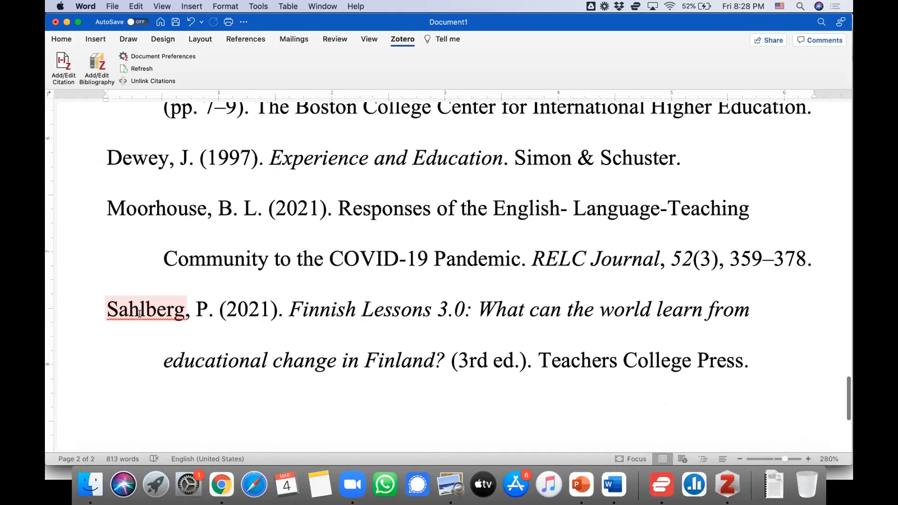
{"action": "scroll", "coordinate": [140, 314], "scroll_direction": "up", "scroll_amount": 6}
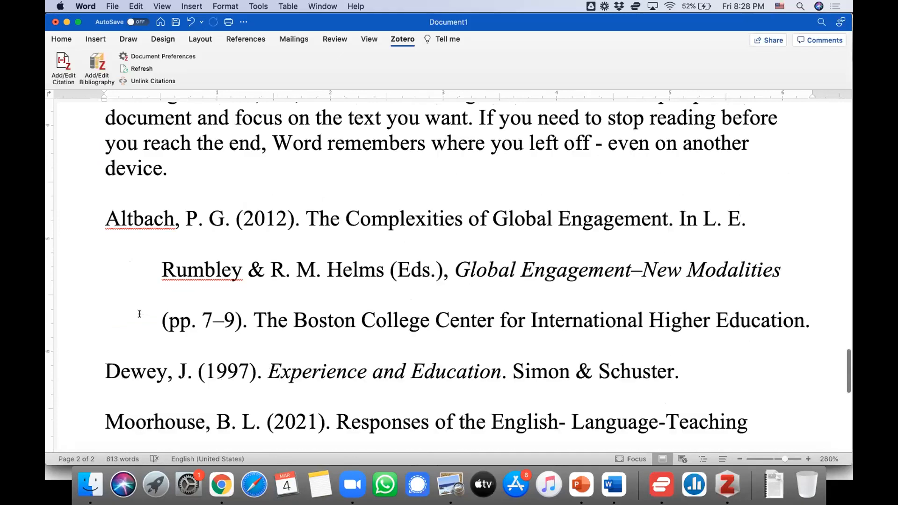
{"action": "scroll", "coordinate": [140, 314], "scroll_direction": "up", "scroll_amount": 15}
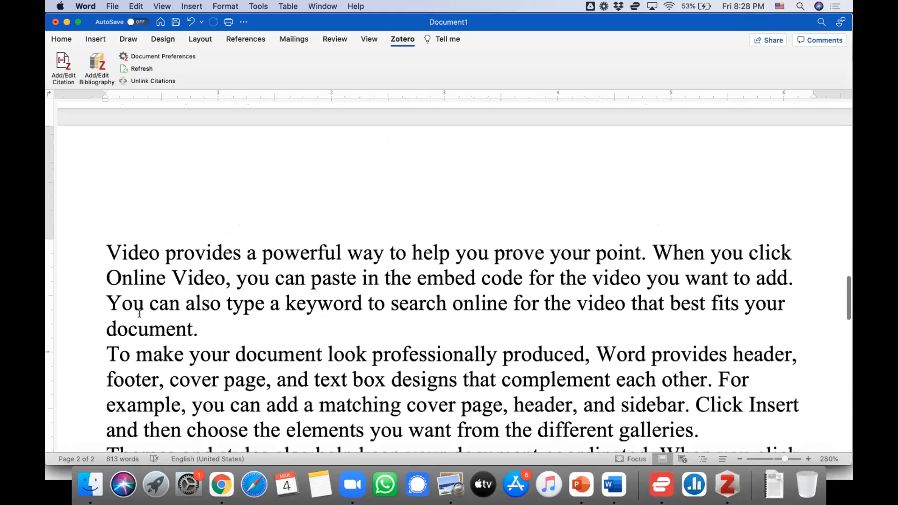
{"action": "scroll", "coordinate": [140, 314], "scroll_direction": "down", "scroll_amount": 10}
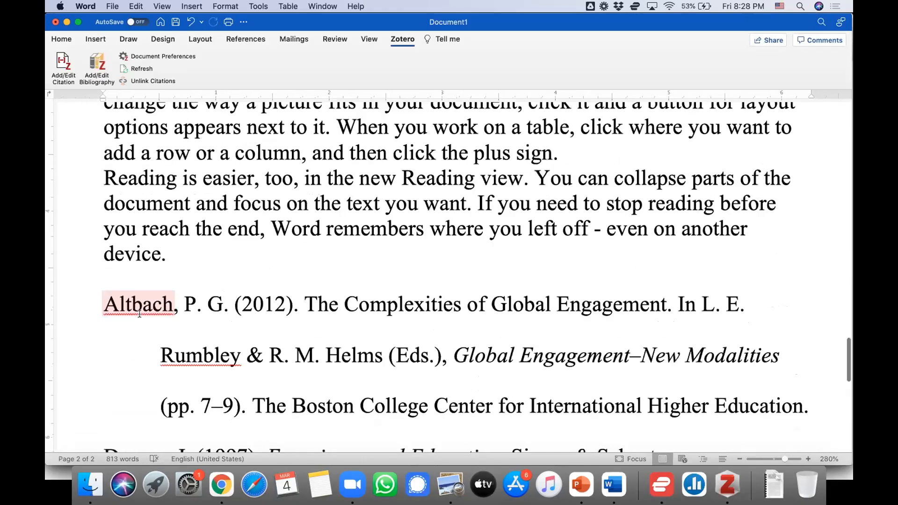